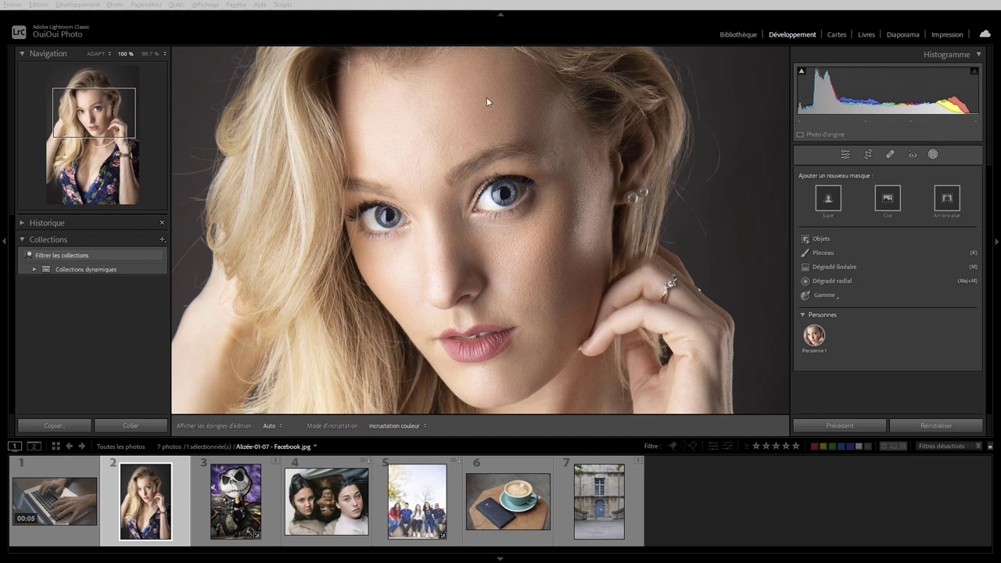
Show the portrait's Etalonnage process versions, from Version 6 (actuelle) down to Version 1.
left_click(842, 156)
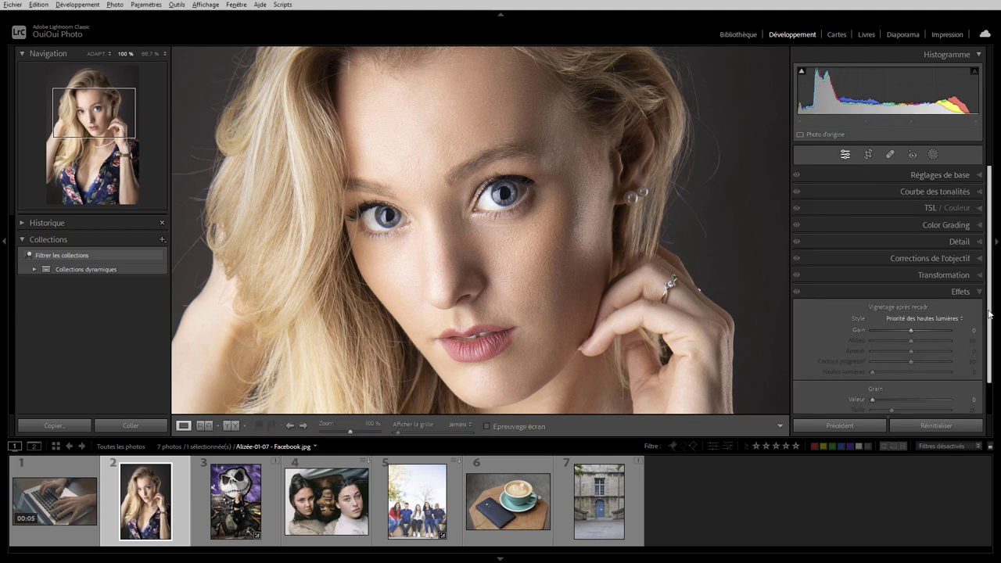
left_click(980, 405)
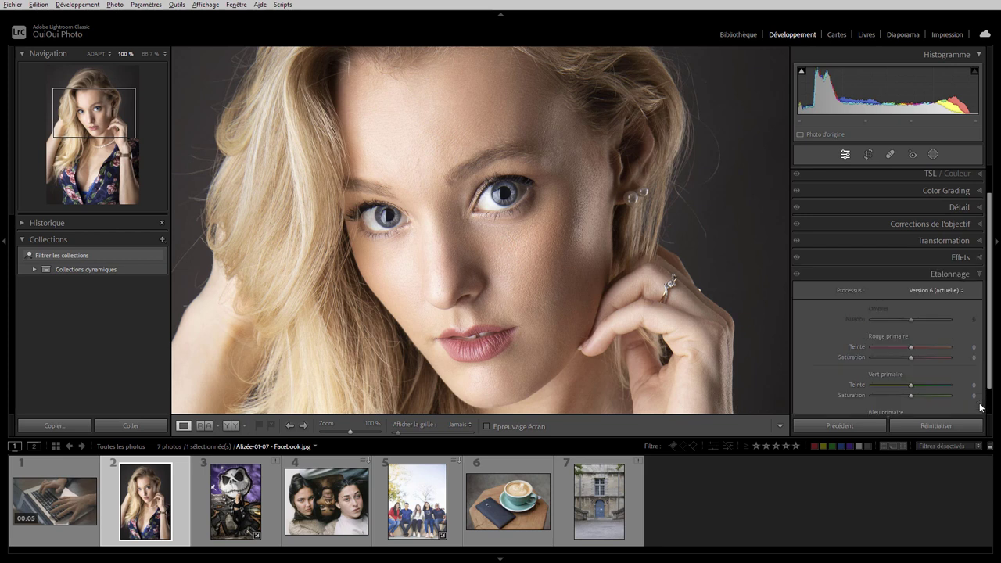
left_click(932, 292)
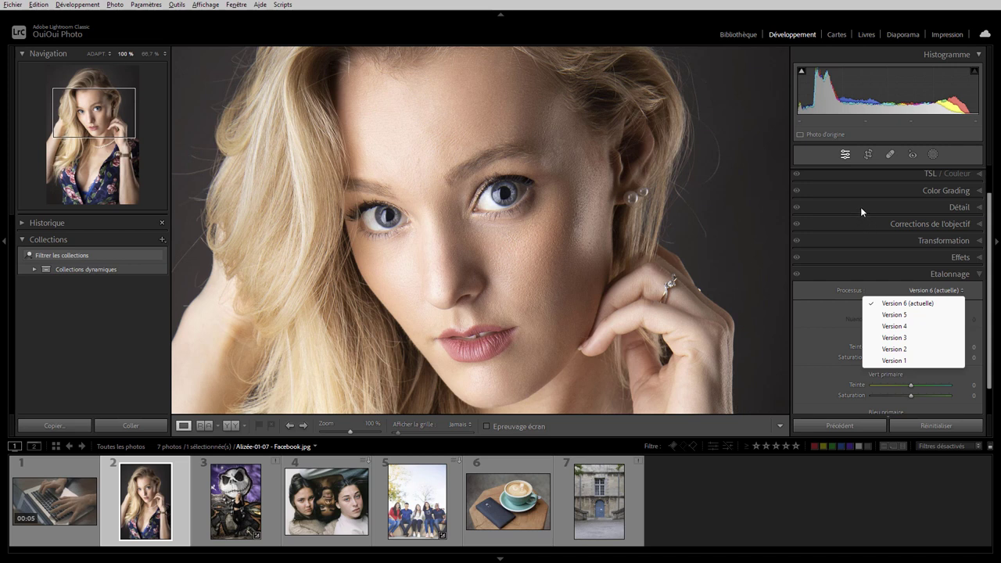
Create Masque 1, a Personne 1 mask limited to Peau du visage.
left_click(933, 154)
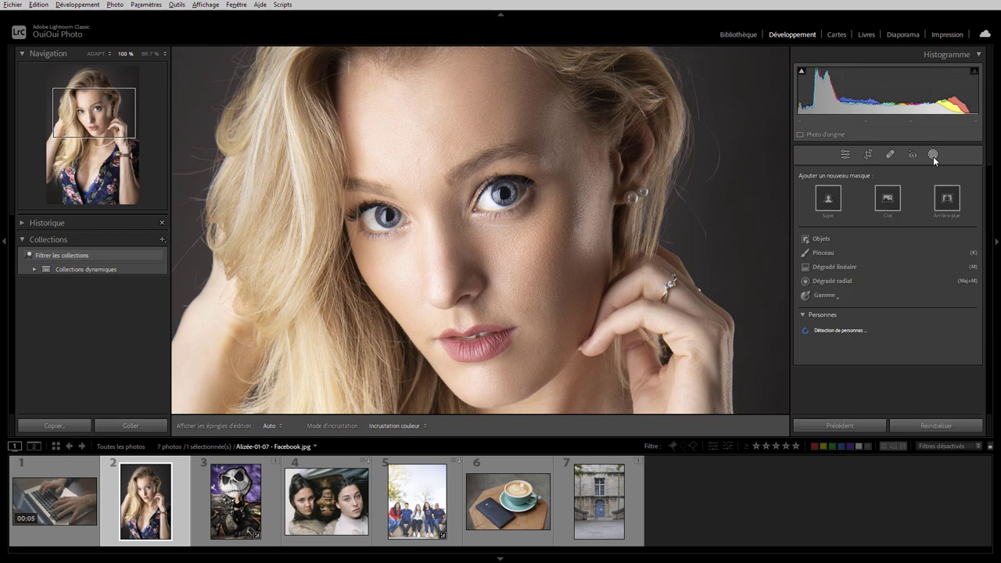
left_click(816, 337)
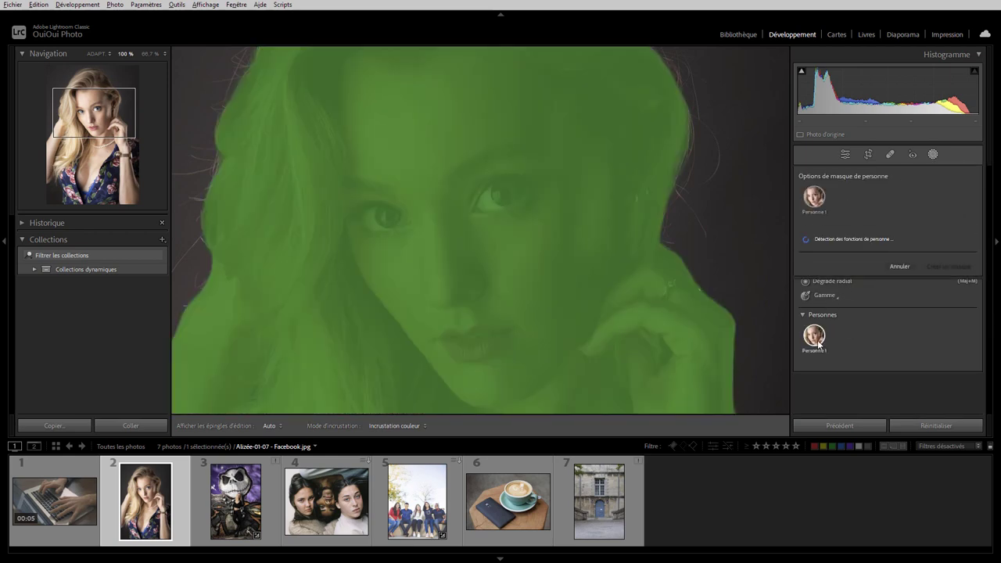
left_click(820, 258)
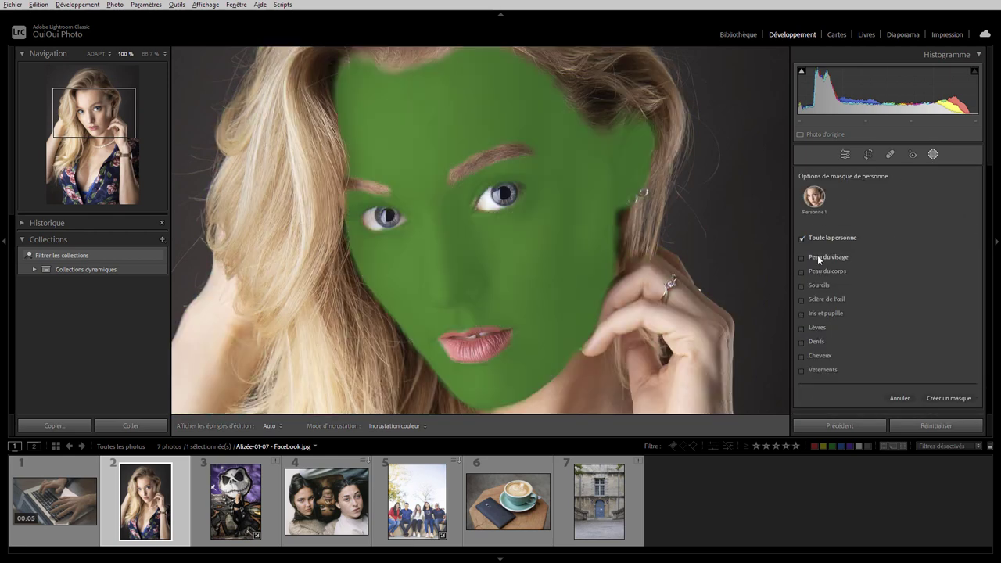
left_click(946, 398)
Add grain to the face-skin mask with Grain Quantité 45.
mouse_move(990, 266)
left_mouse_down()
mouse_move(987, 357)
mouse_move(987, 338)
left_mouse_up()
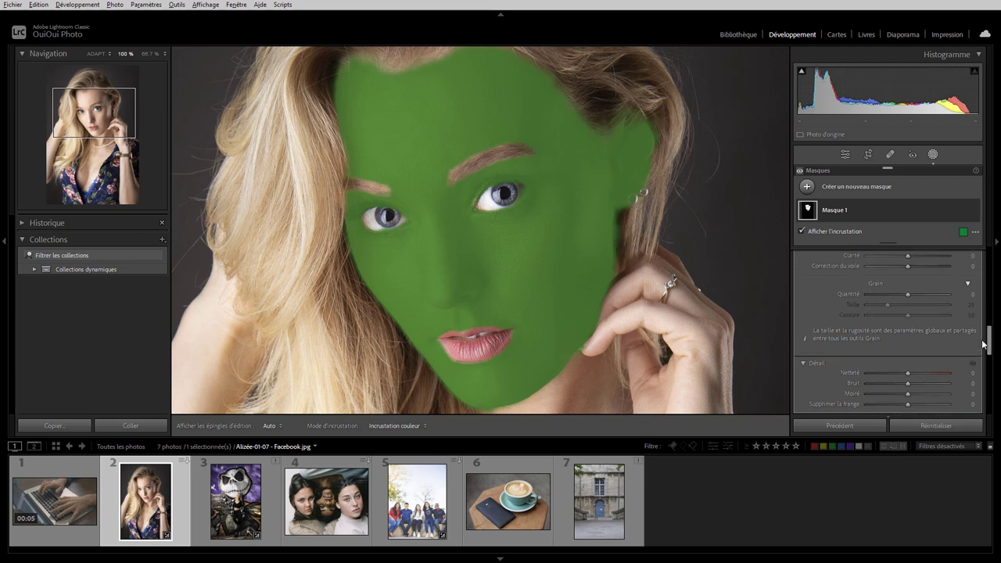
mouse_move(907, 292)
left_mouse_down()
mouse_move(954, 292)
mouse_move(908, 295)
left_mouse_up()
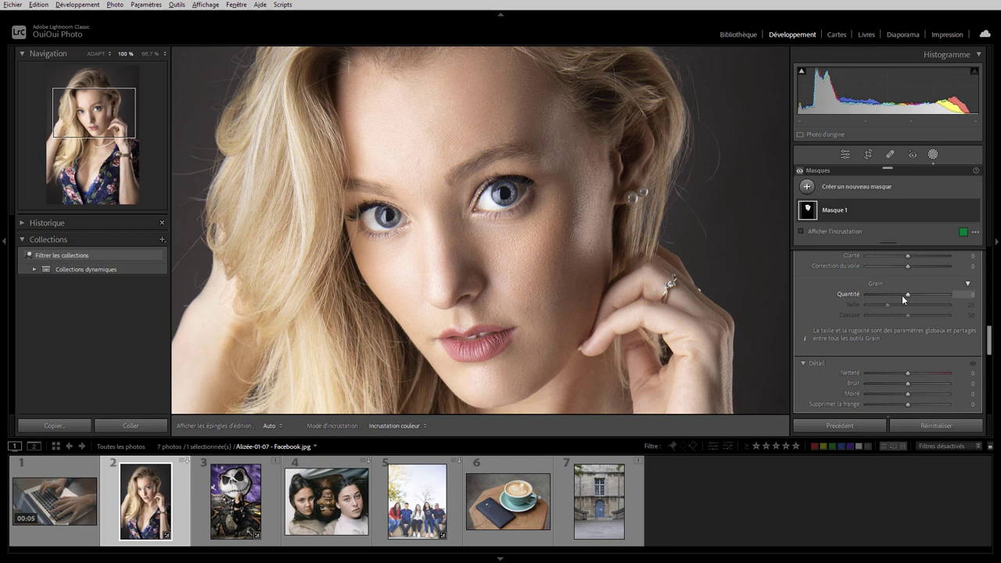
left_click_drag(902, 295, 902, 295)
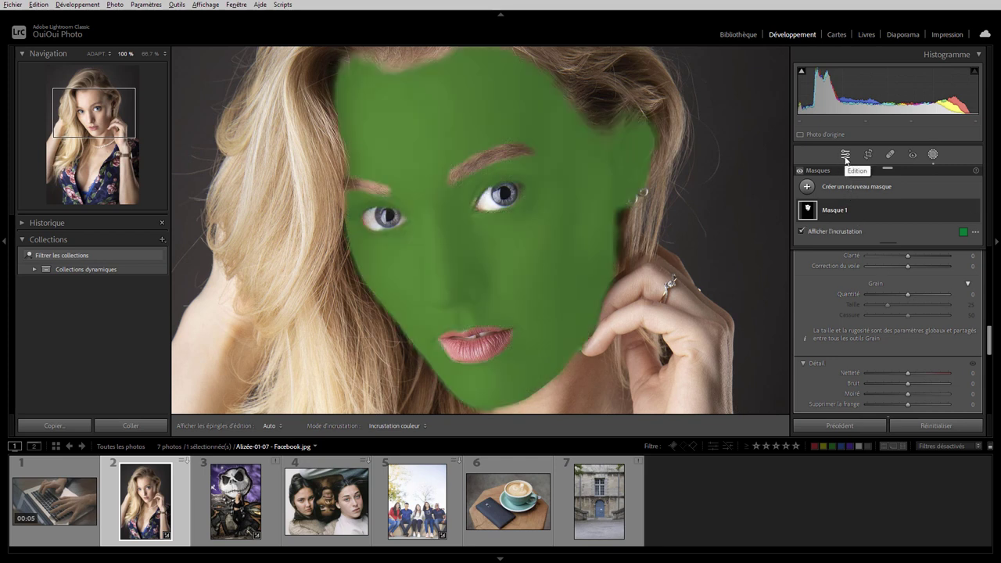
left_click_drag(908, 294, 924, 295)
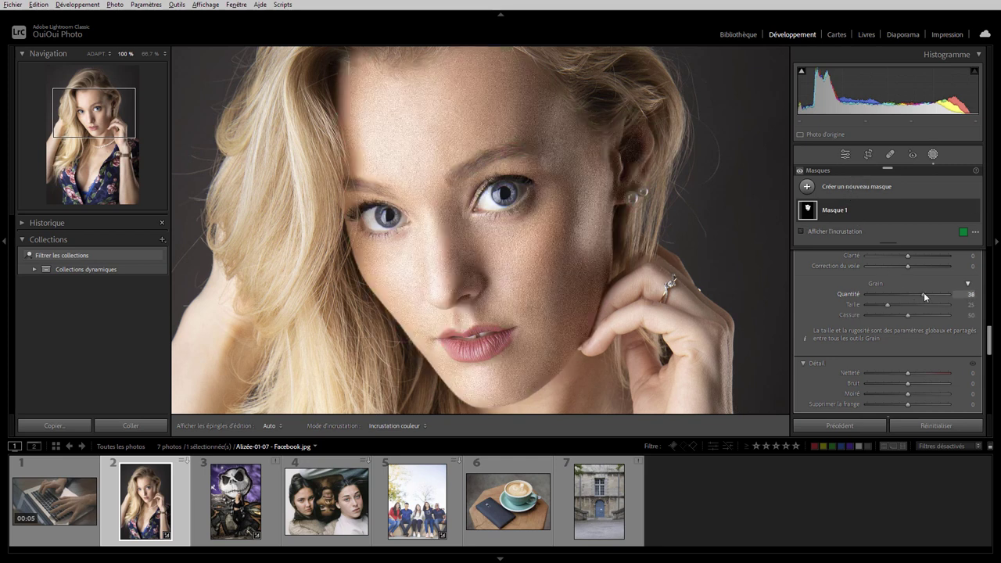
Cover the whole portrait with heavy grain, Effets Grain Valeur 100.
left_click(846, 157)
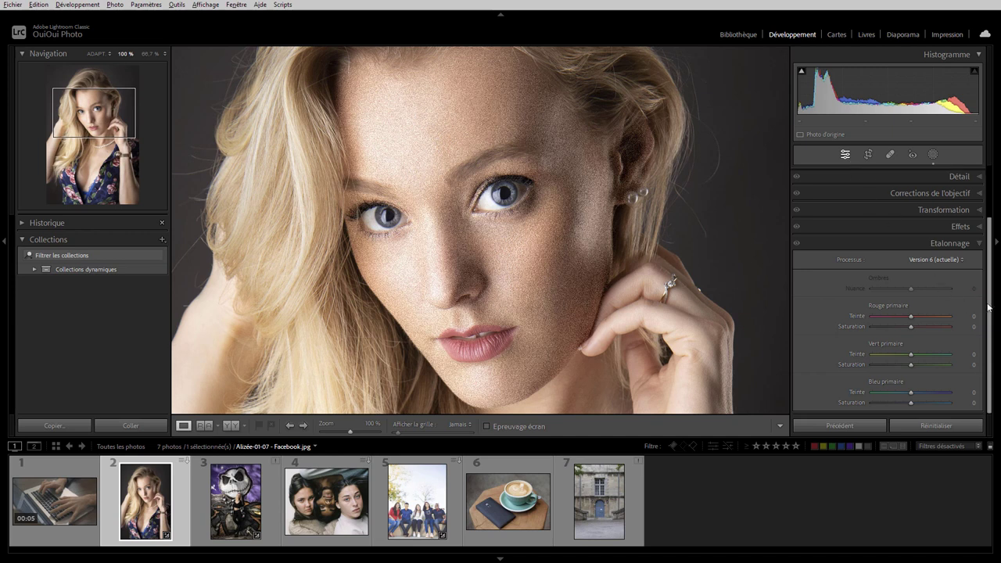
left_click(977, 226)
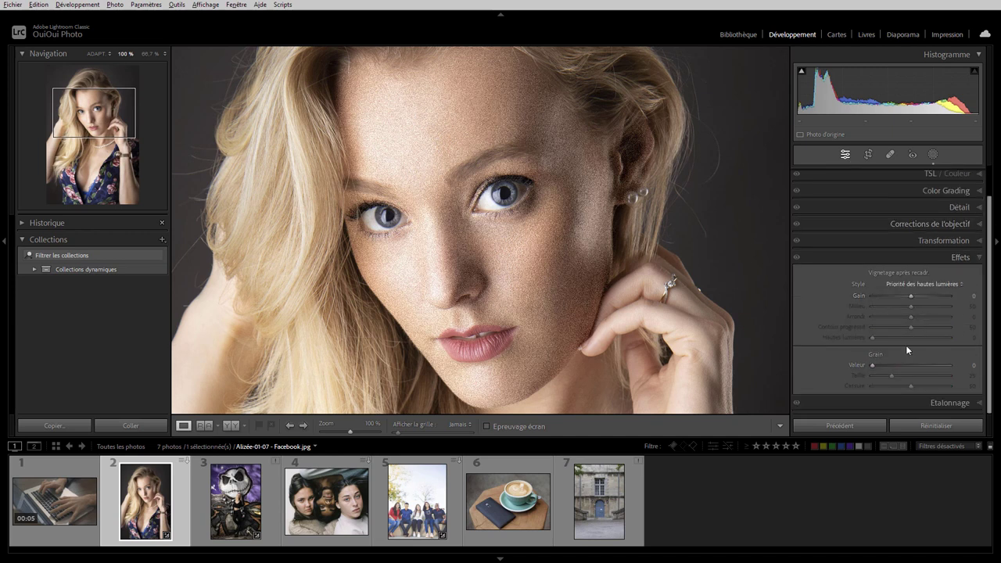
left_click_drag(873, 366, 950, 365)
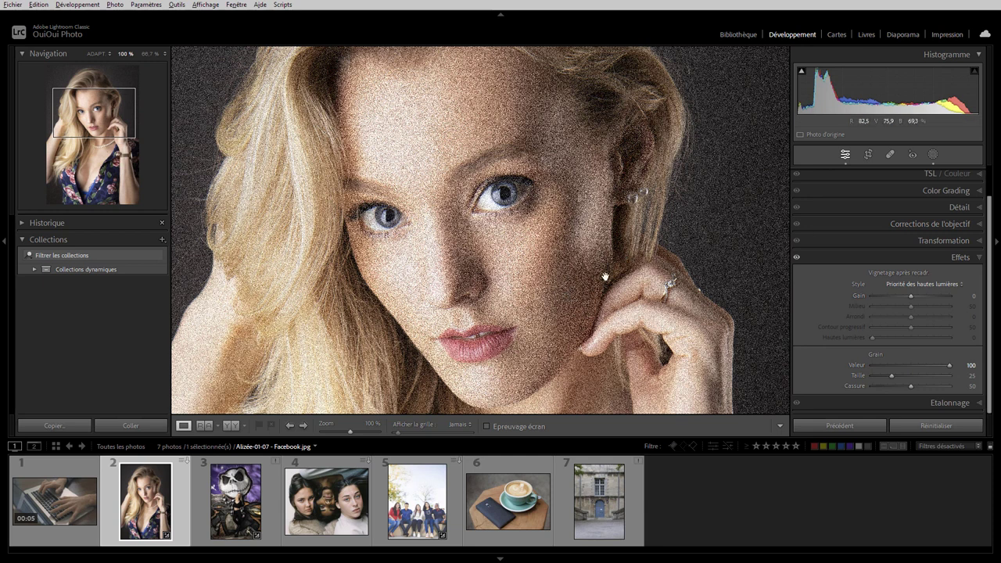
Remove grain from the face by setting Masque 1's Grain Quantité to -100.
left_click(933, 153)
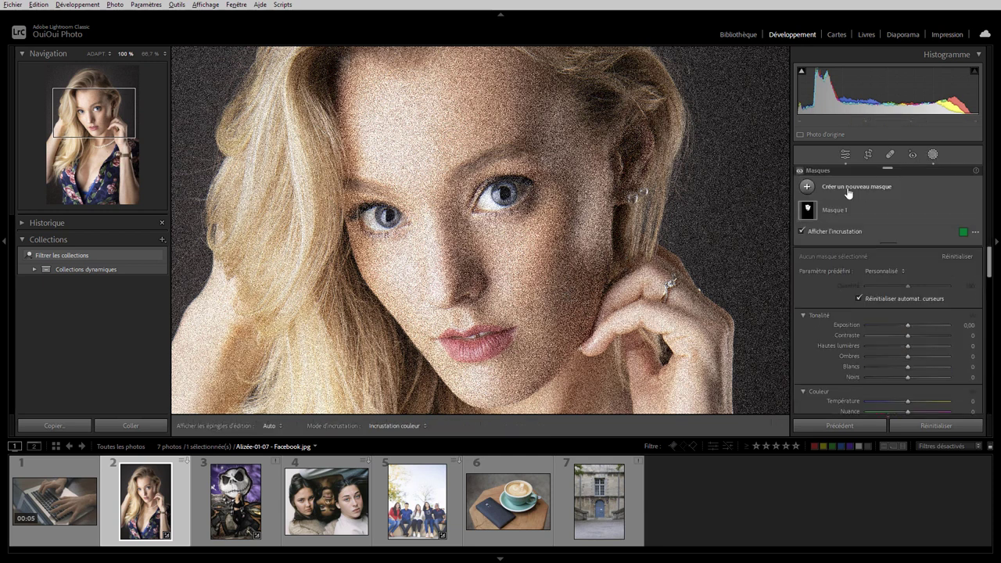
left_click(837, 210)
scroll(988, 286, "down", 2)
left_click_drag(988, 286, 984, 350)
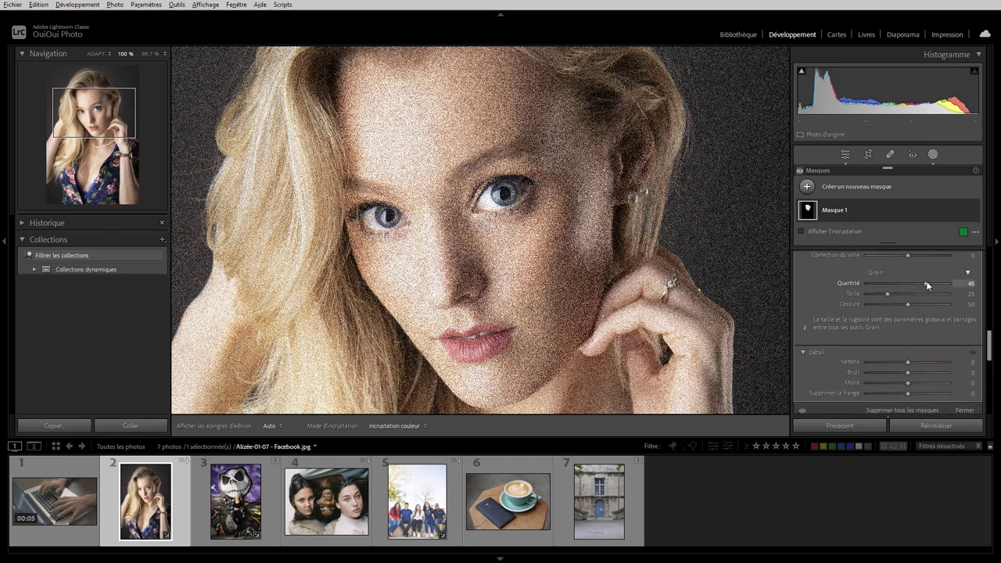
left_click_drag(905, 288, 893, 289)
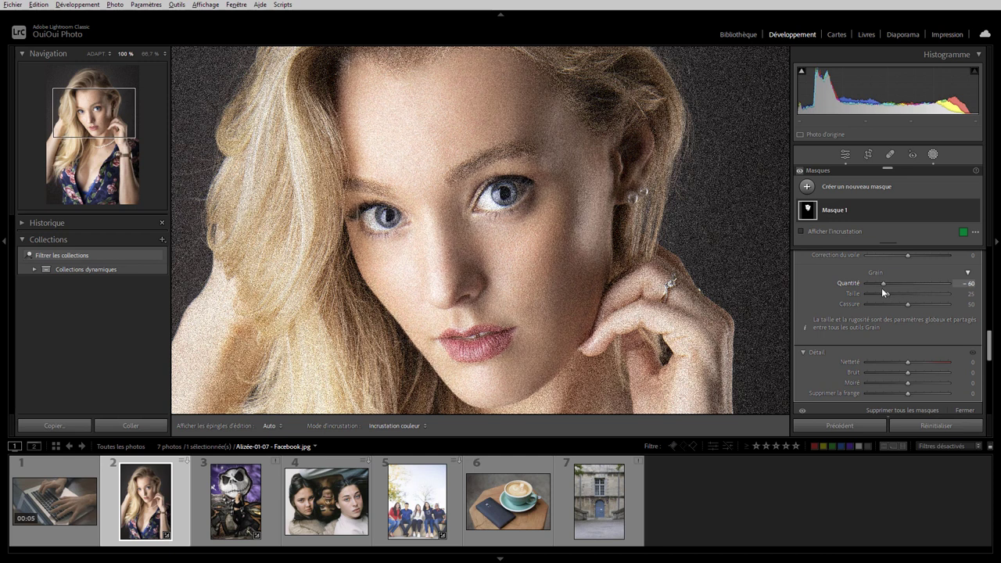
mouse_move(861, 292)
left_mouse_down()
mouse_move(911, 286)
mouse_move(861, 287)
left_mouse_up()
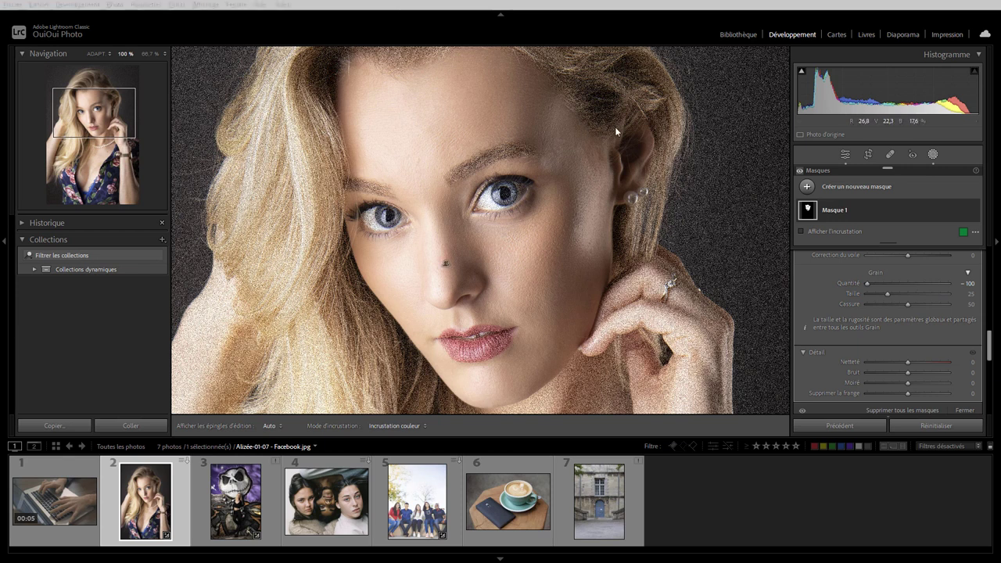
Give Masque 1 an S-shaped Courbe: shadows pulled down, highlights pulled up.
left_click_drag(988, 344, 988, 306)
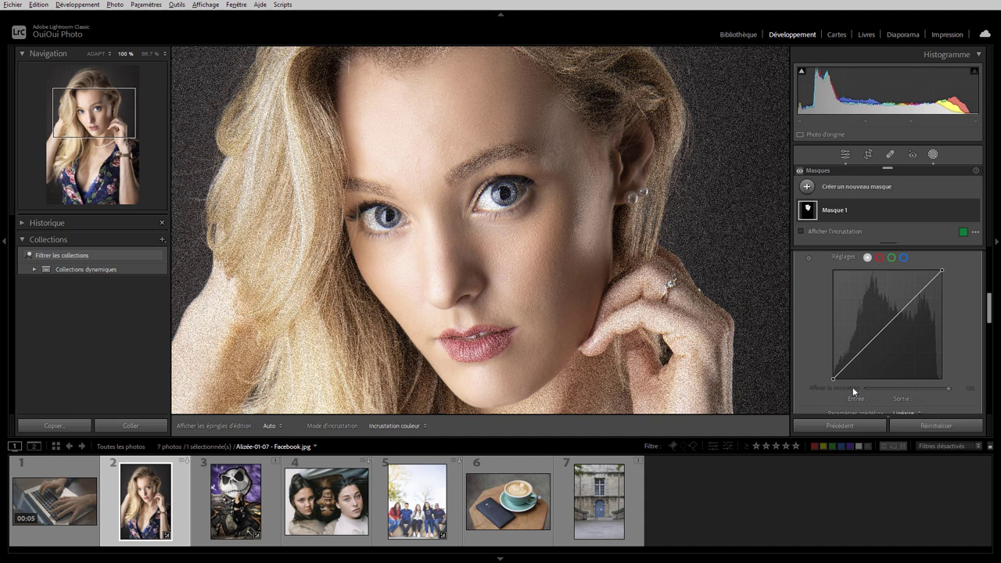
scroll(990, 320, "down", 1)
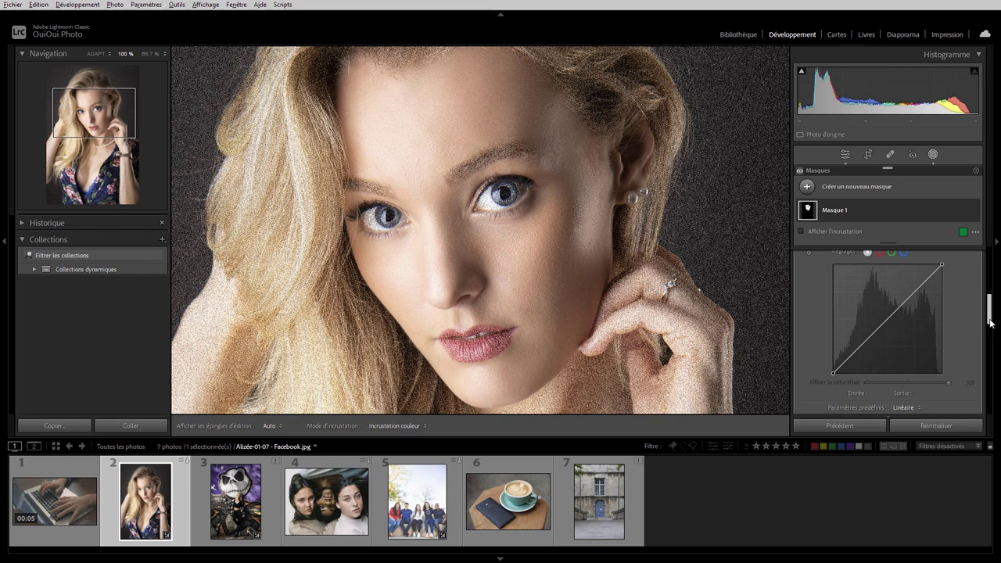
left_click_drag(857, 348, 859, 361)
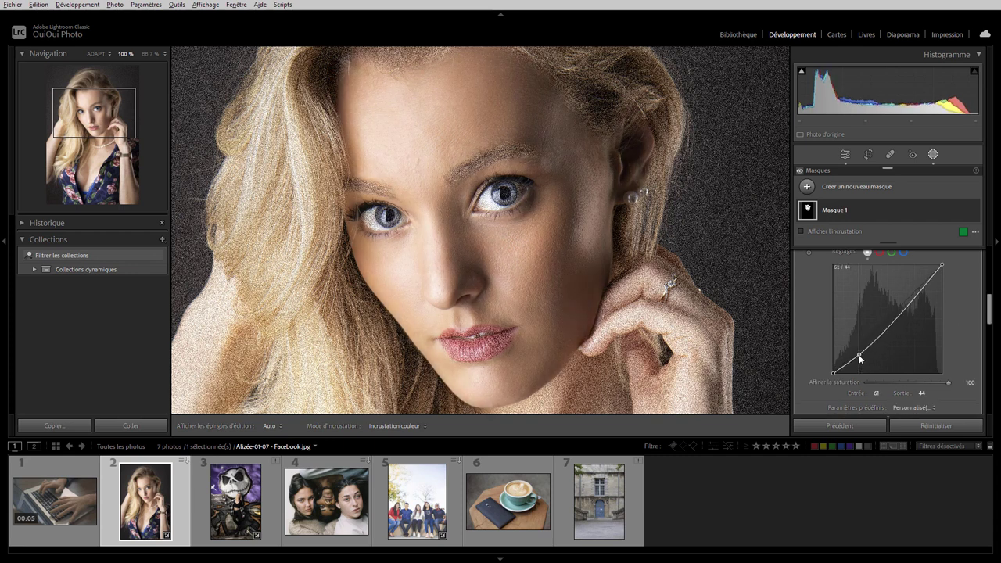
left_click_drag(920, 297, 921, 282)
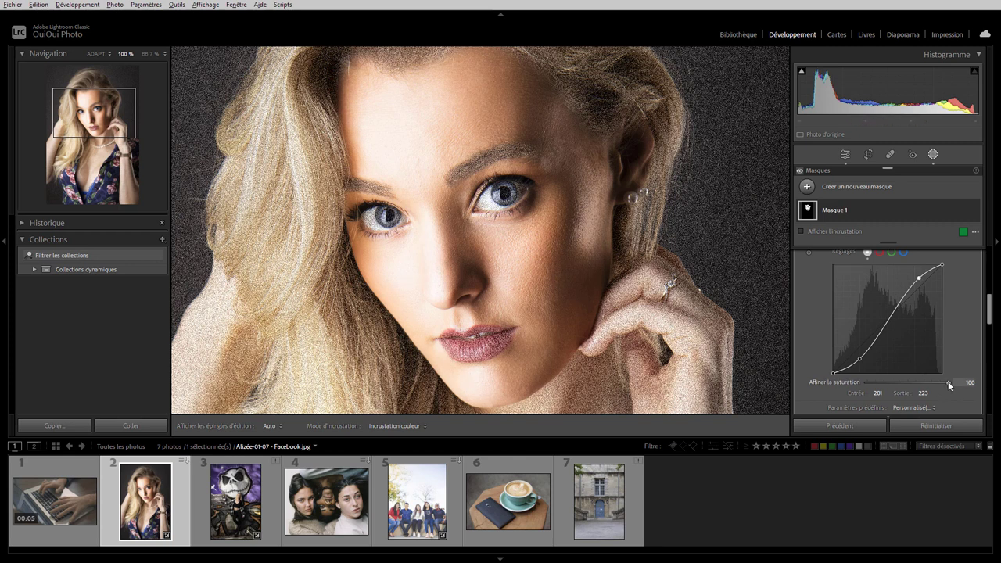
Set the mask curve's Affiner la saturation to 0.
left_click_drag(937, 385, 872, 380)
mouse_move(934, 389)
left_mouse_down()
mouse_move(956, 389)
mouse_move(897, 384)
left_mouse_up()
mouse_move(881, 387)
left_mouse_down()
mouse_move(956, 391)
mouse_move(867, 384)
mouse_move(939, 384)
mouse_move(881, 385)
mouse_move(926, 387)
mouse_move(904, 384)
left_mouse_up()
left_click_drag(885, 381, 865, 379)
Return saturation refinement to 100, then show the Couleur view's Red hue, saturation and luminance sliders.
mouse_move(944, 384)
left_mouse_down()
mouse_move(878, 382)
mouse_move(902, 384)
left_mouse_up()
left_click_drag(948, 381, 882, 382)
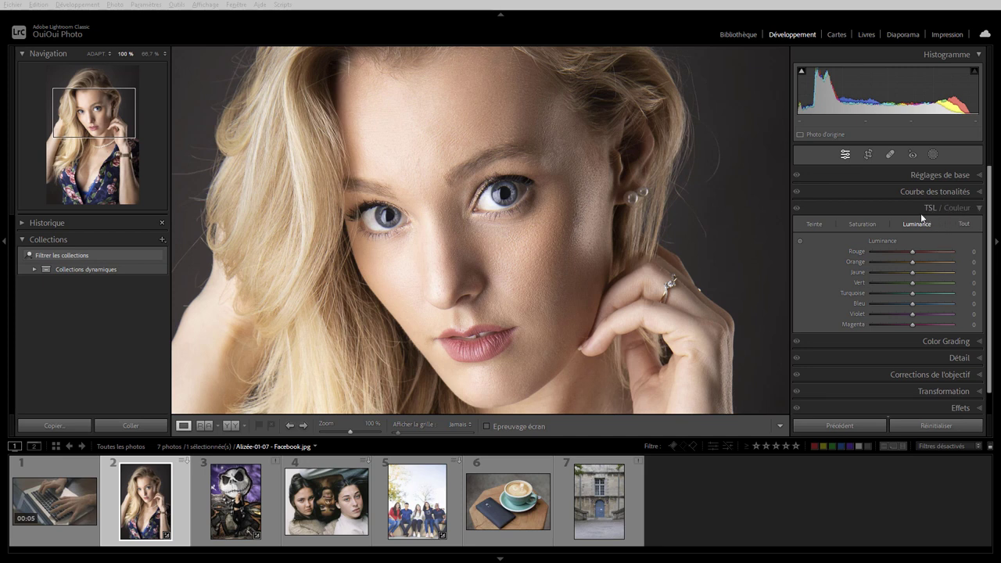
left_click(963, 225)
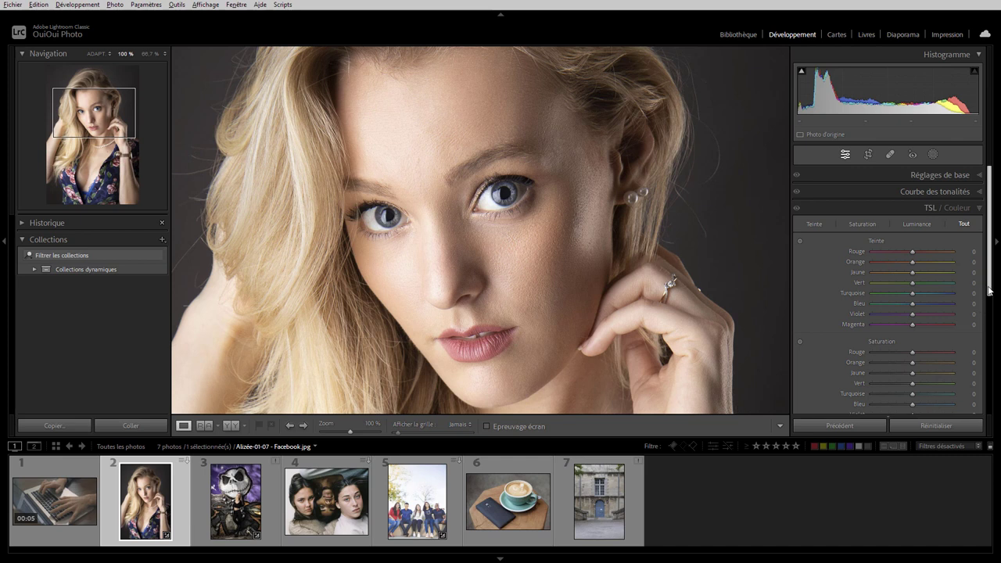
scroll(990, 291, "down", 2)
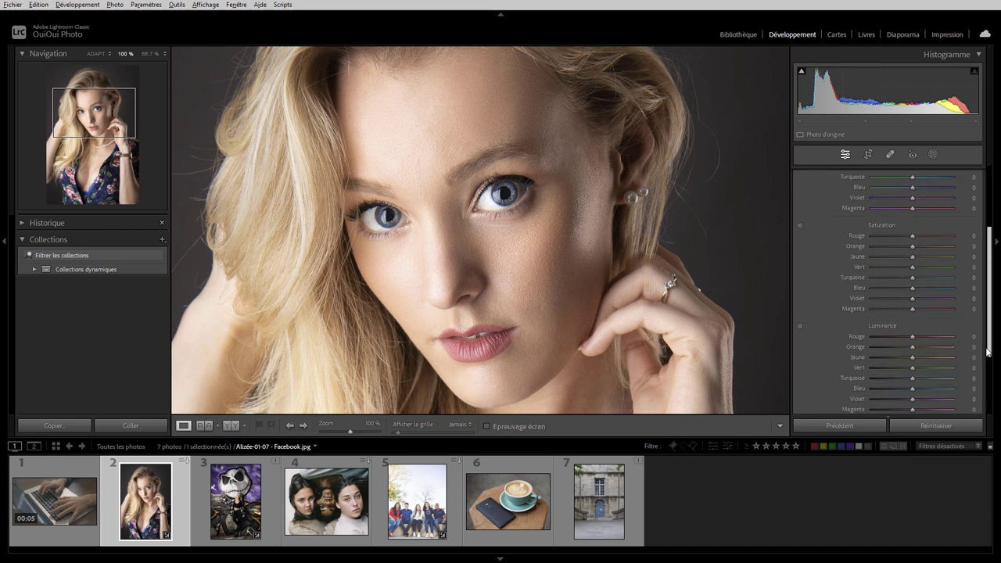
scroll(995, 291, "up", 2)
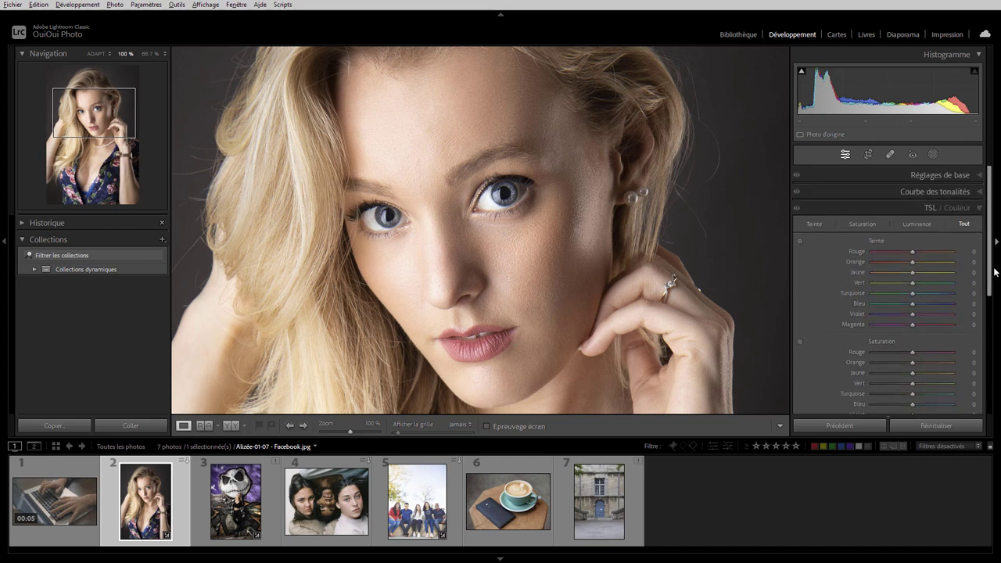
left_click(956, 208)
left_click(840, 225)
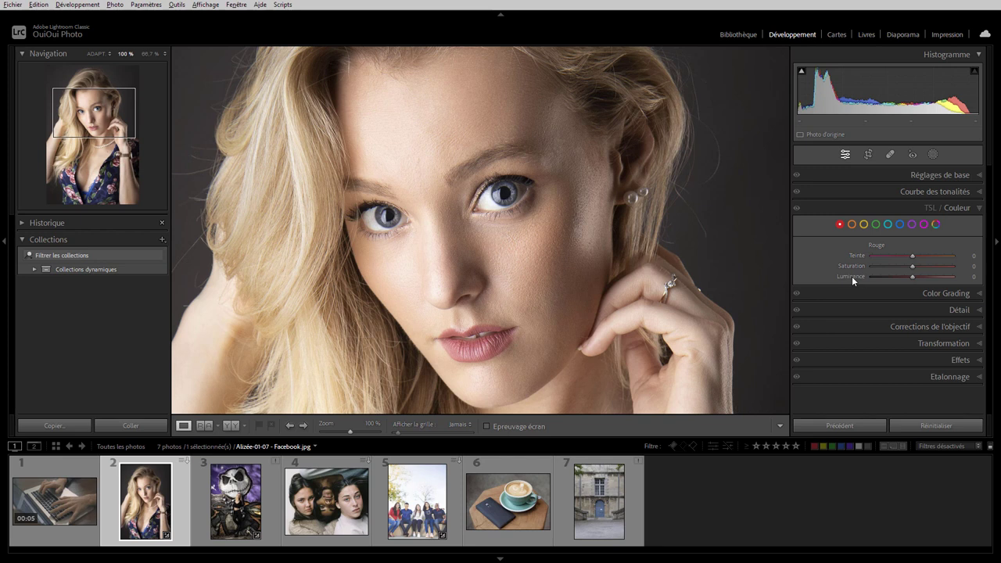
left_click(929, 210)
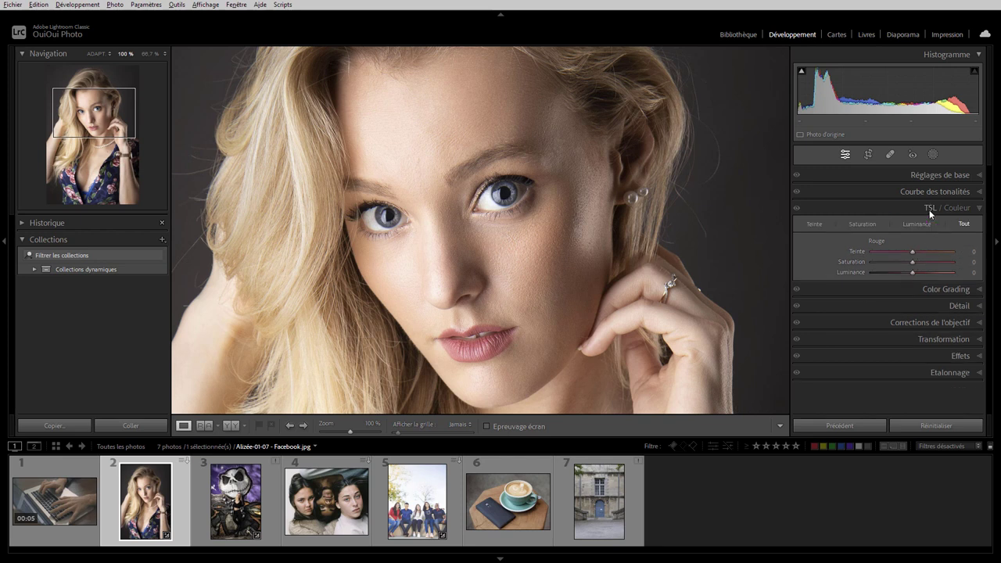
left_click(955, 208)
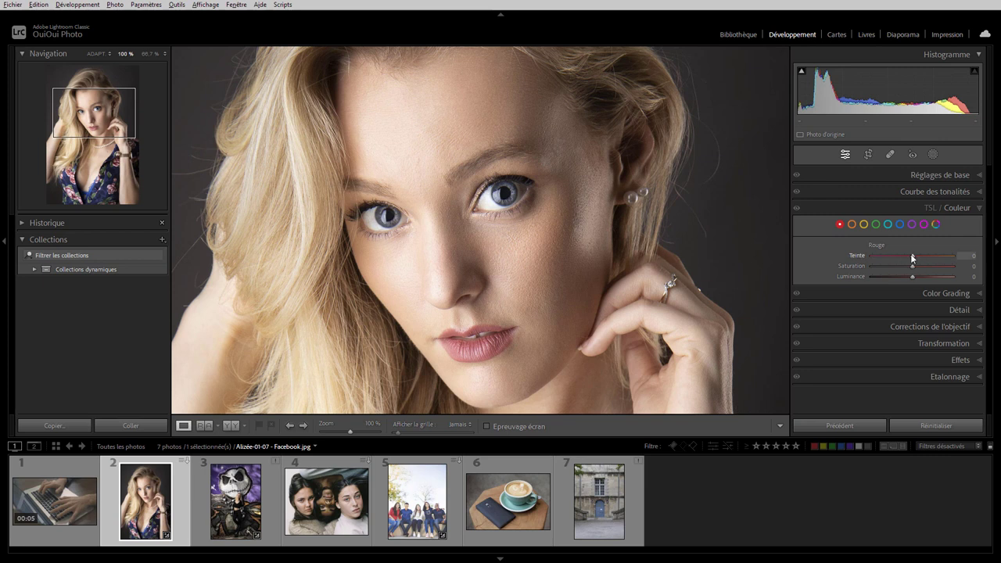
Shift the portrait's Red hue to -27 and Turquoise hue to about -38.
left_click_drag(910, 255, 901, 255)
left_click(980, 208)
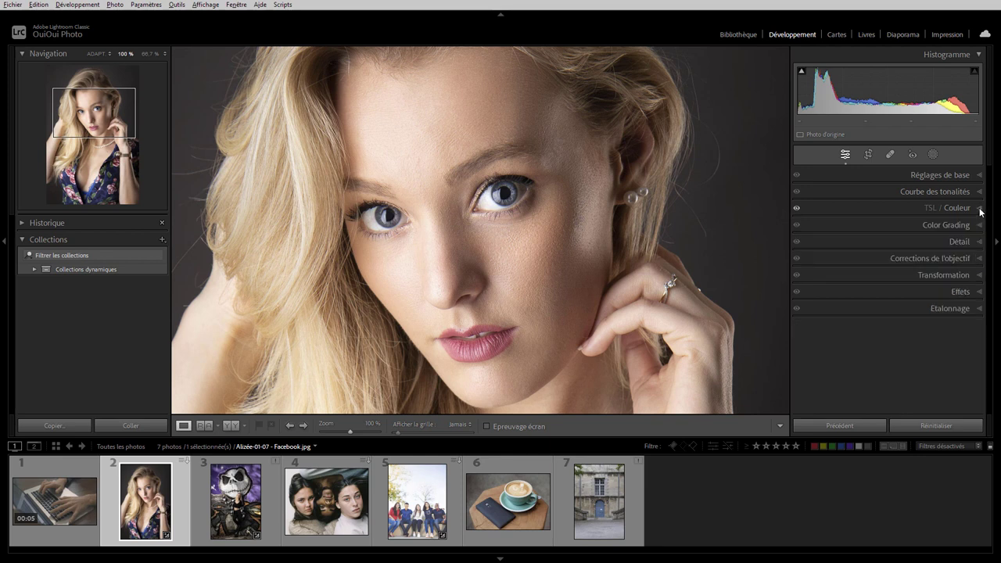
left_click(888, 225)
left_click_drag(912, 256, 897, 259)
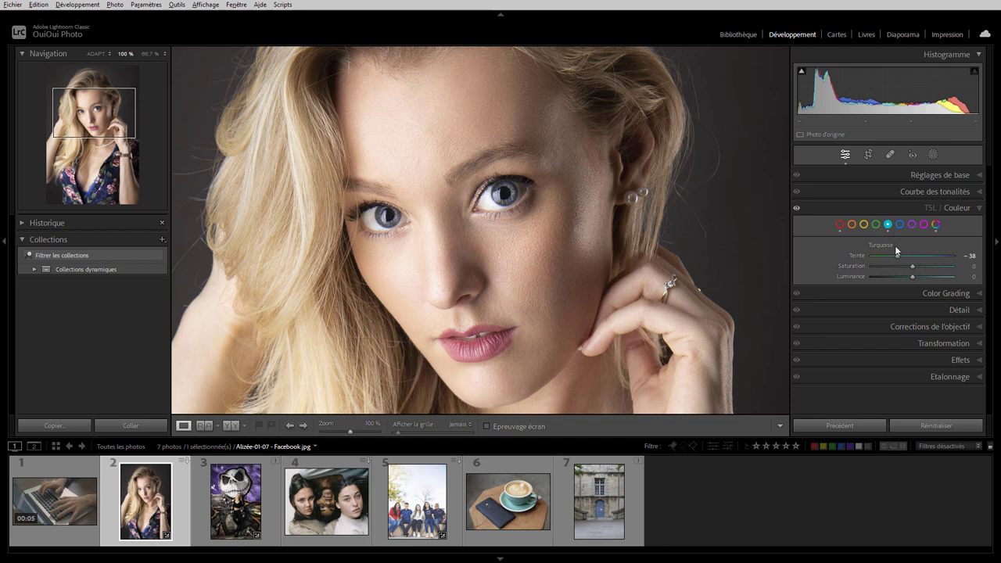
left_click(930, 207)
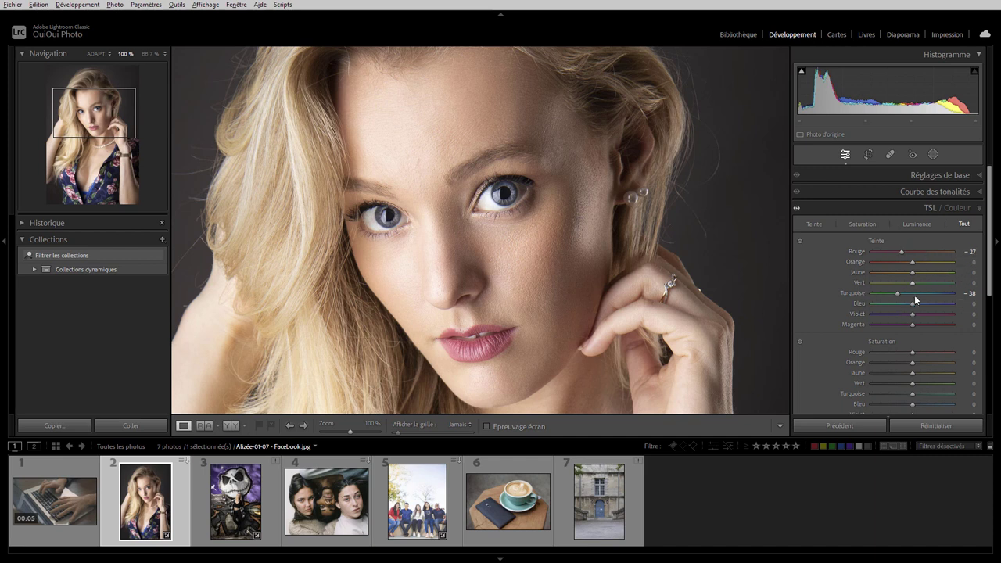
left_click(957, 207)
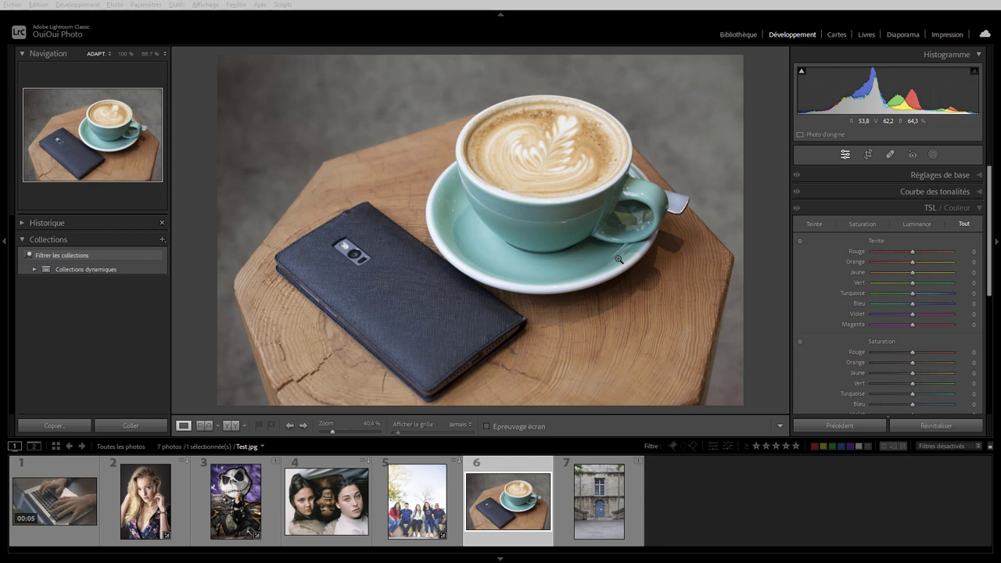
Turn the coffee cup and saucer green with the hue targeted tool (Turquoise -100, Blue -39).
left_click(950, 209)
left_click(933, 206)
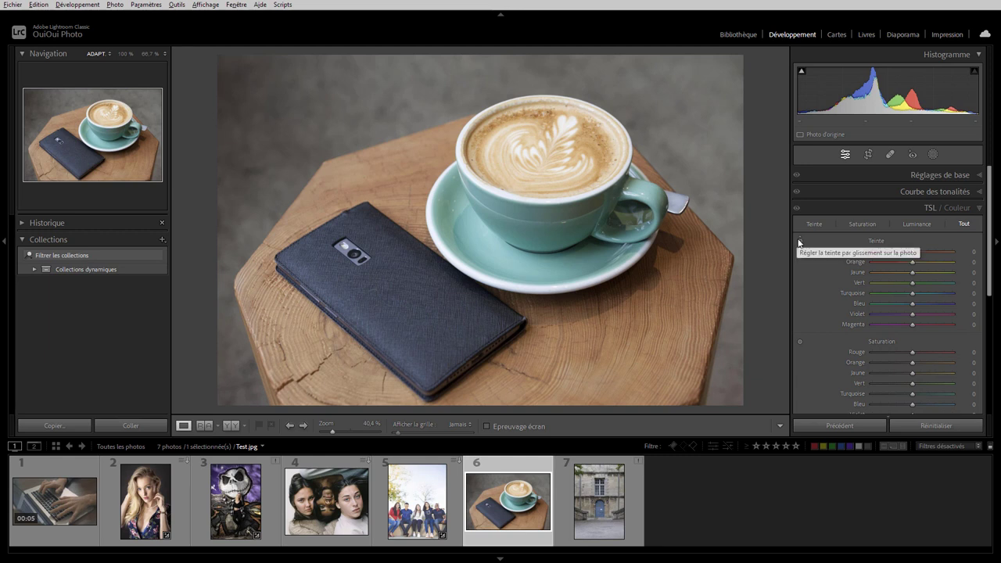
left_click(799, 240)
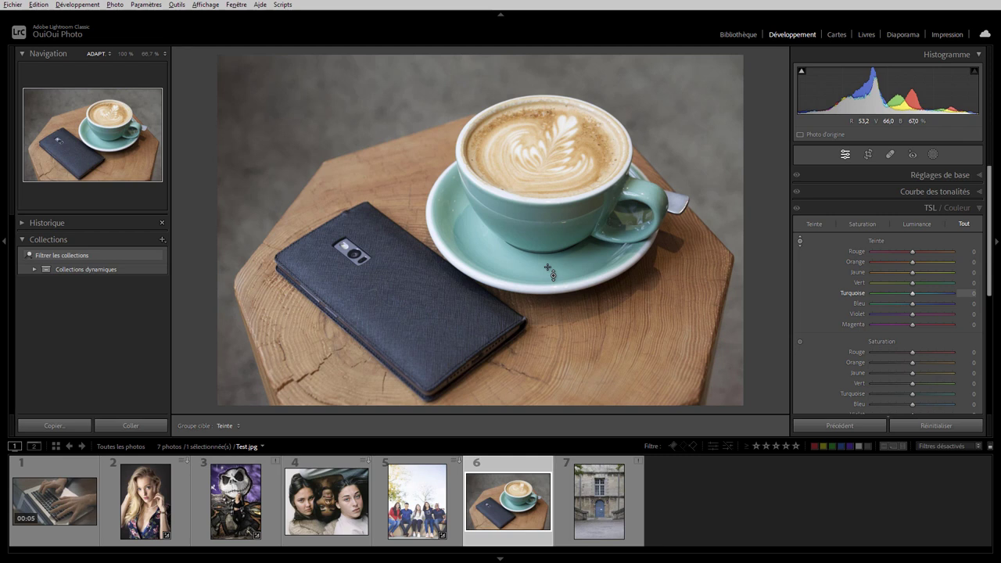
mouse_move(552, 273)
left_mouse_down()
mouse_move(553, 196)
mouse_move(553, 359)
left_mouse_up()
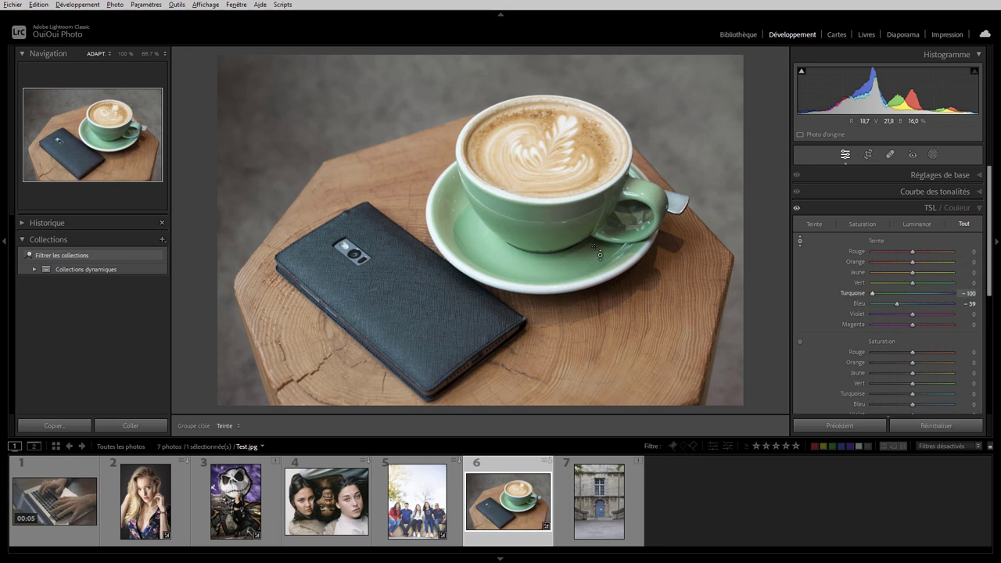
Fine-tune hues under the Alt colour-range preview, ending at Blue -47 and Turquoise -100.
key("alt")
left_click(547, 265, "alt")
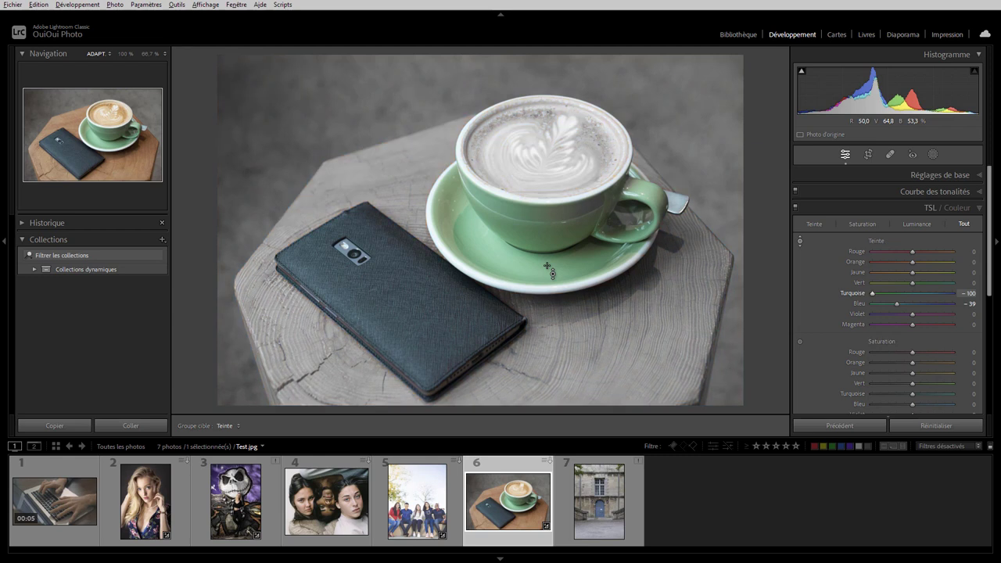
left_click_drag(548, 268, 547, 205)
left_click_drag(948, 304, 950, 303)
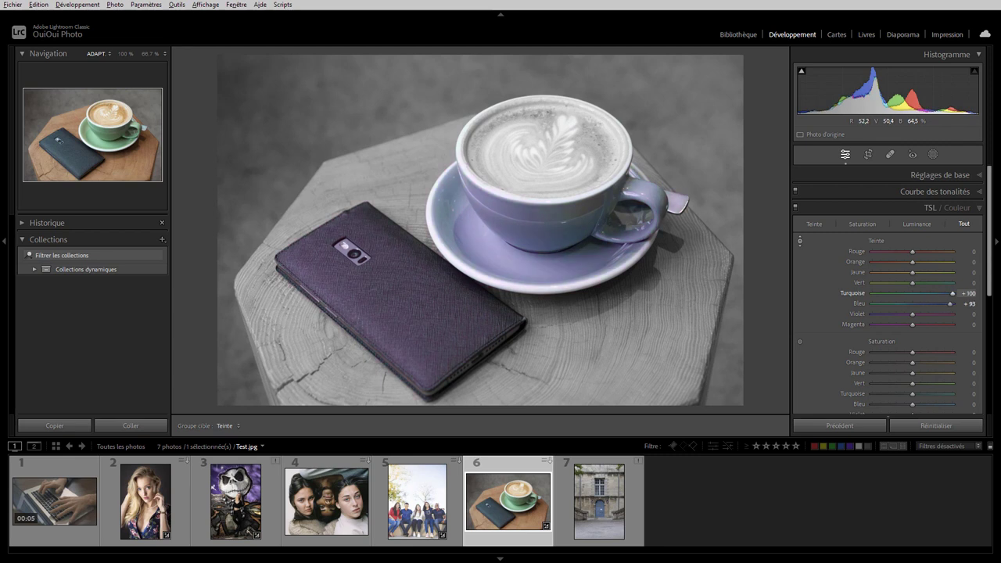
key("ctrl+z")
key("ctrl+z")
key("ctrl+z")
key("ctrl+z")
key("ctrl+z")
key("ctrl+z")
key("ctrl+z")
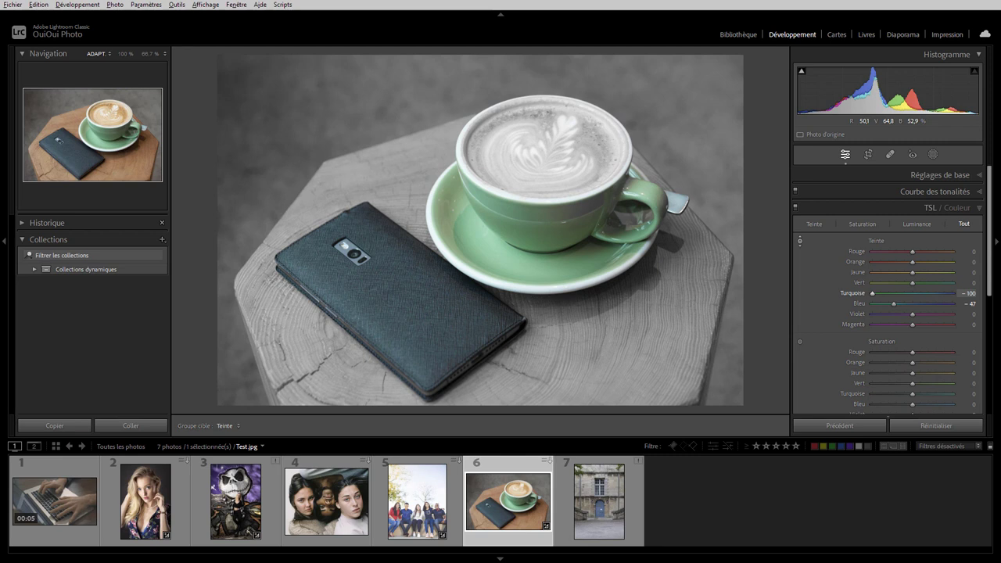
key("alt")
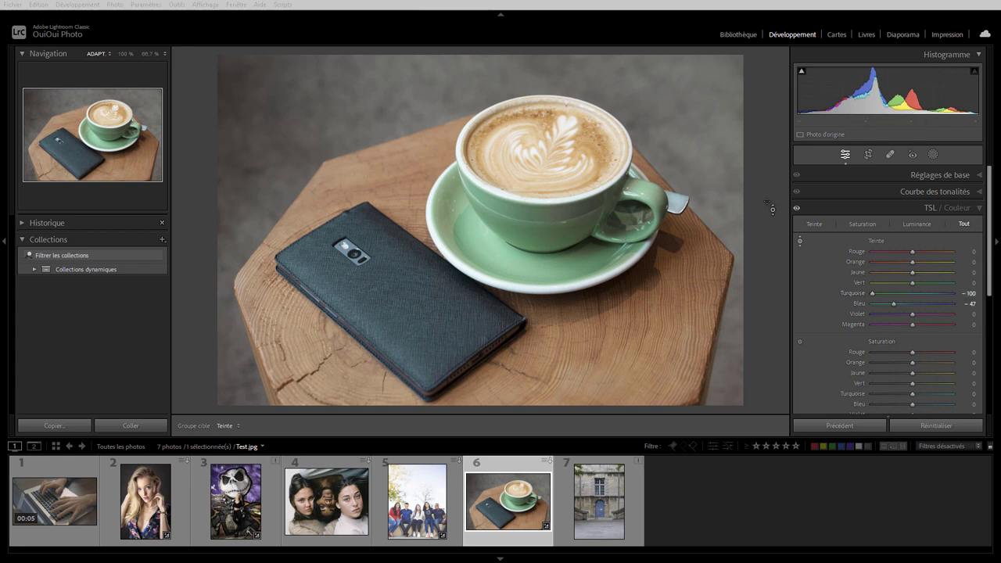
key("ctrl+shift+c")
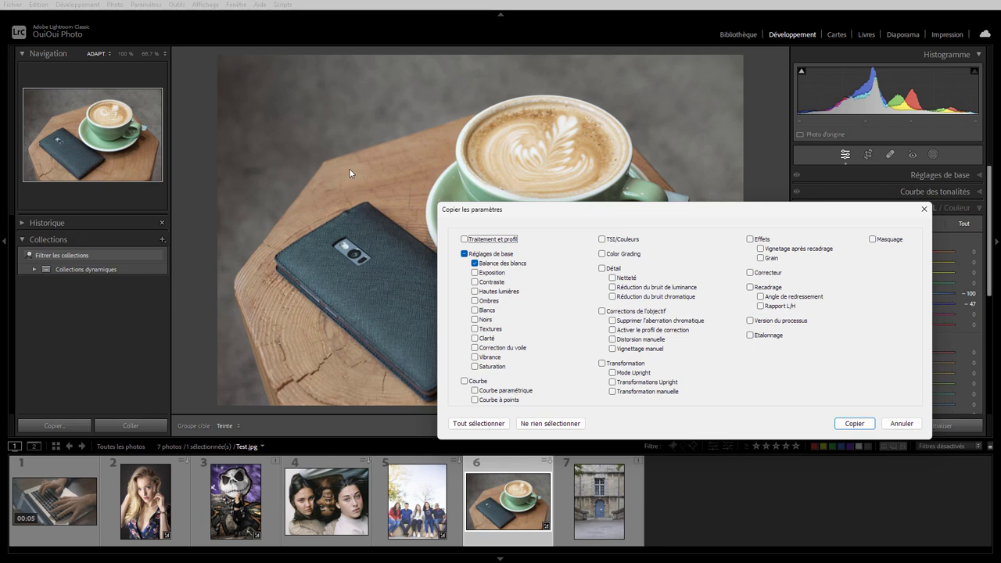
key("Escape")
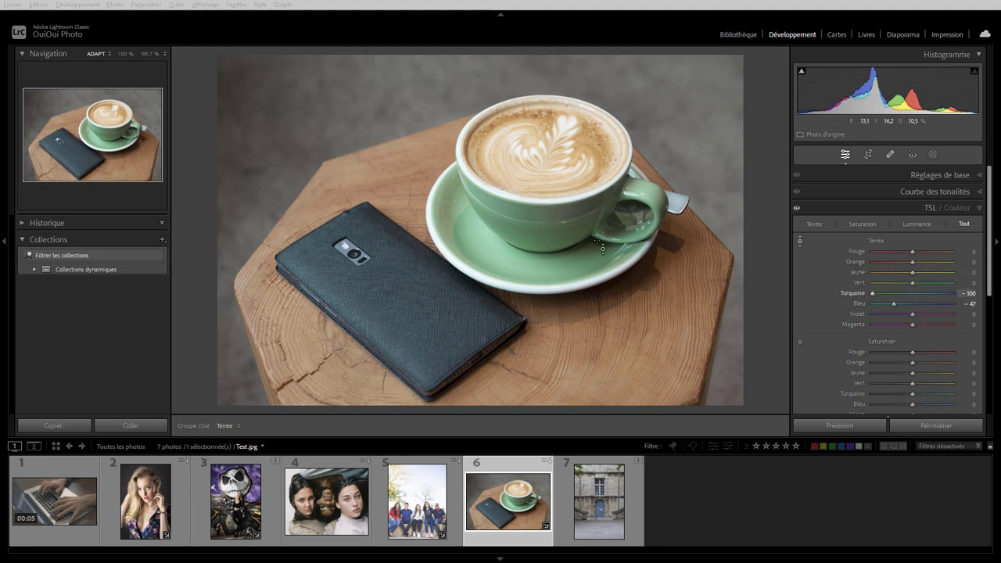
Auto-lay out all seven photos into a 12-page standard landscape book and select page 3.
left_click(867, 34)
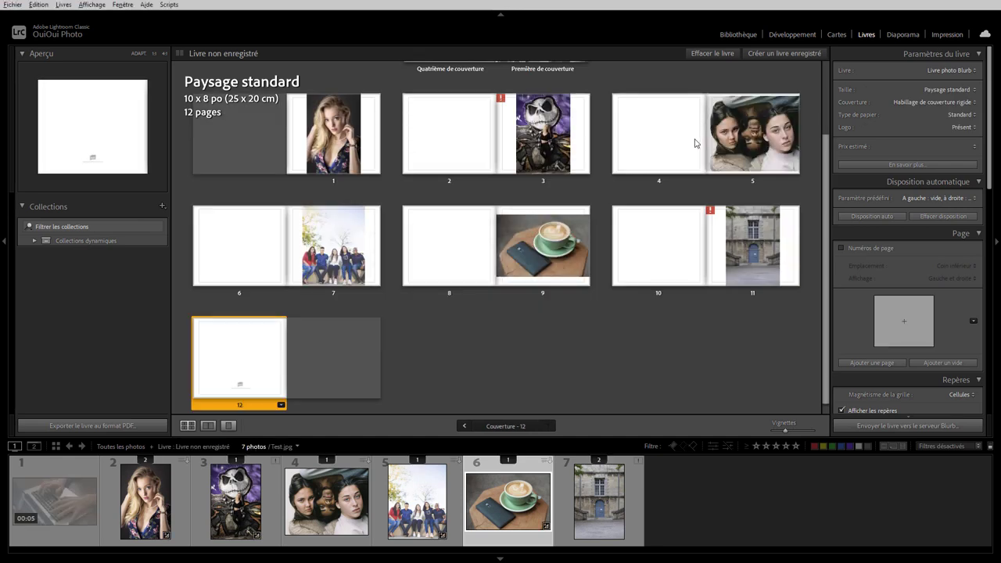
left_click(567, 153)
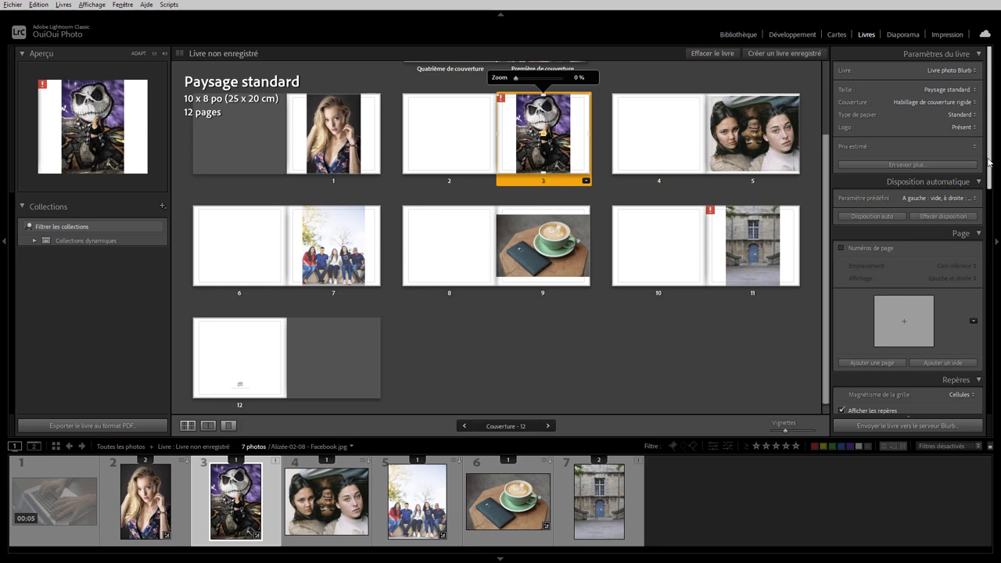
left_click_drag(989, 162, 994, 266)
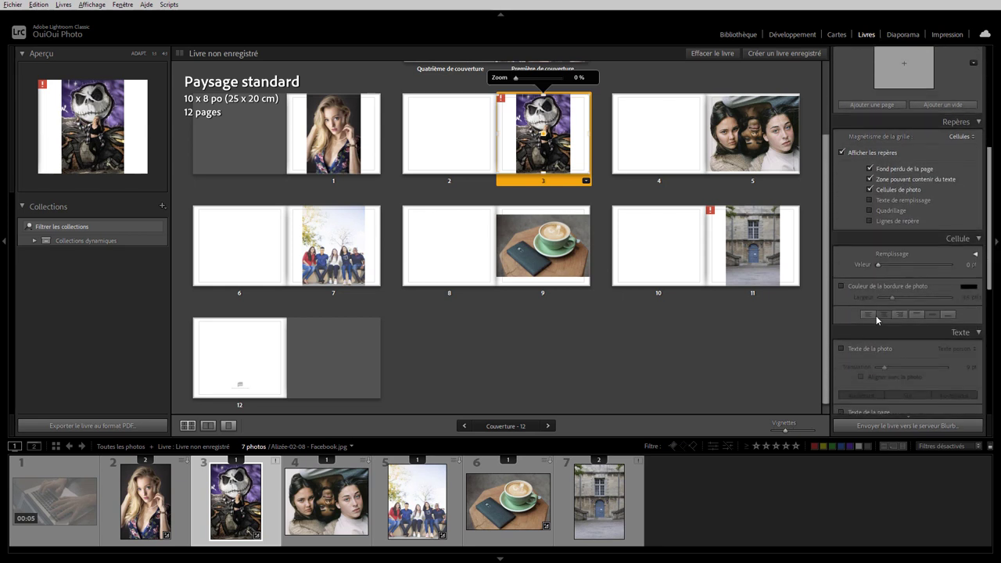